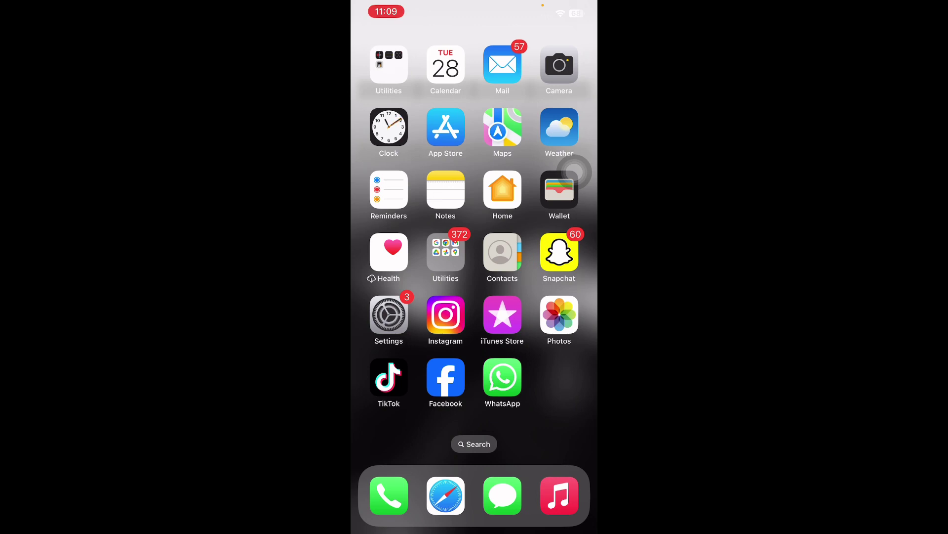
Step: Add the Quick Note control under Settings > Control Centre, then go home
click(389, 315)
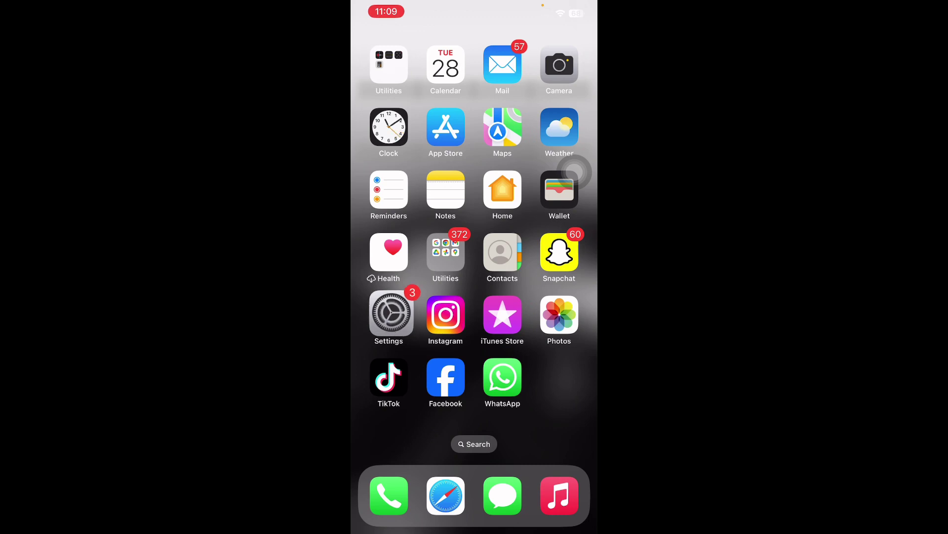
scroll(474, 297, down, 3)
scroll(575, 172, down, 5)
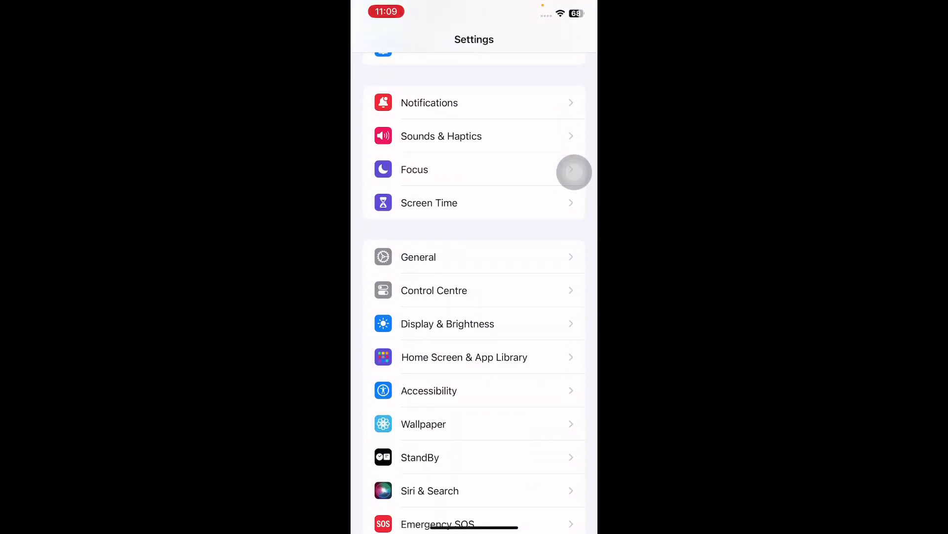
click(434, 290)
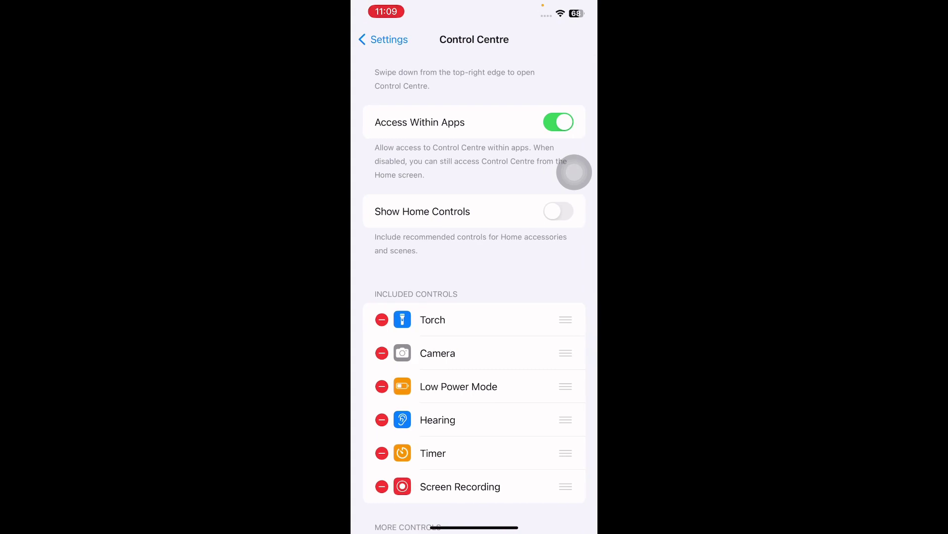
scroll(574, 173, down, 5)
scroll(574, 172, down, 3)
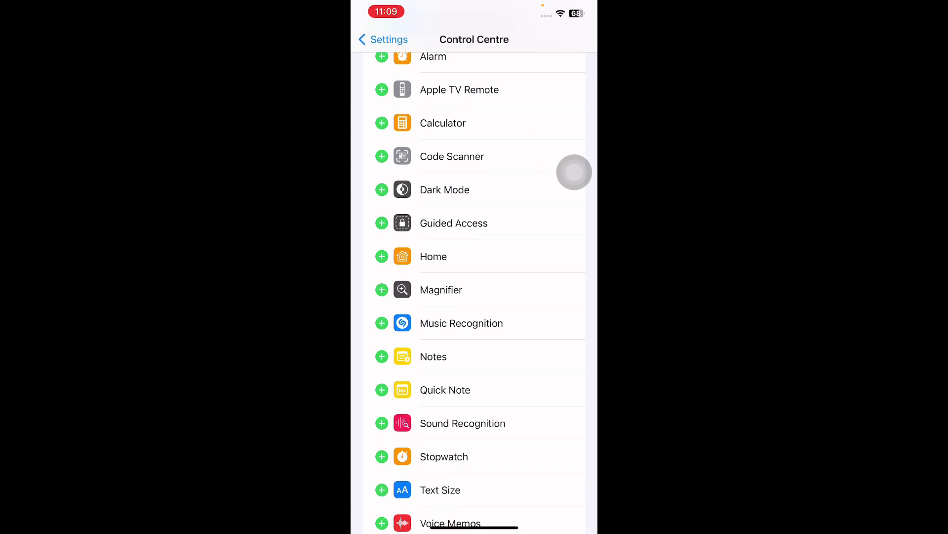
click(382, 389)
scroll(474, 297, up, 10)
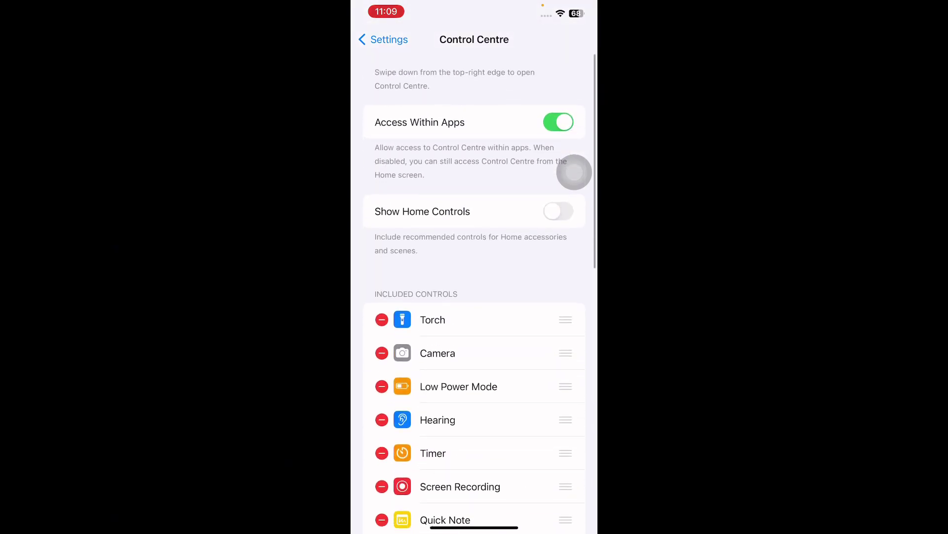
drag(474, 528, 475, 334)
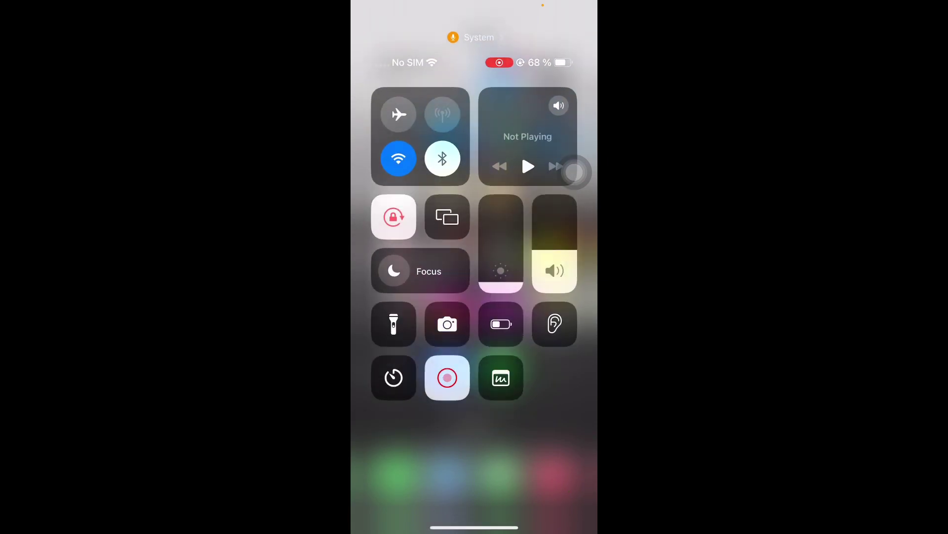
click(501, 378)
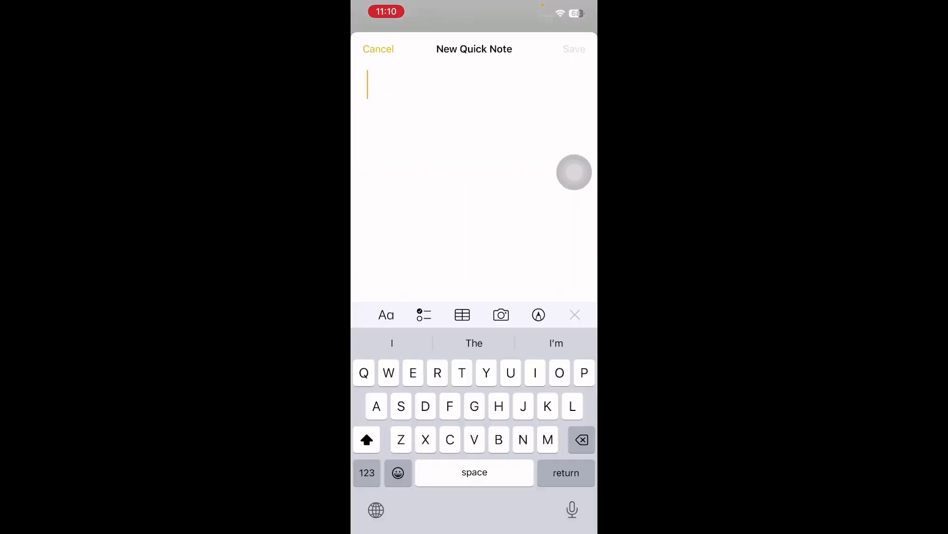
click(382, 57)
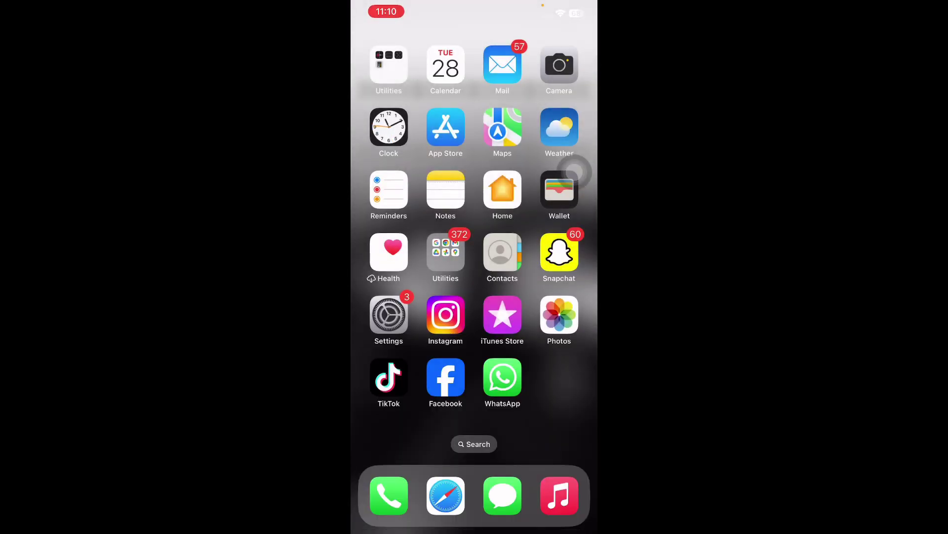
Step: Share the lit courtyard night photo to a new Quick Note and save it
click(559, 315)
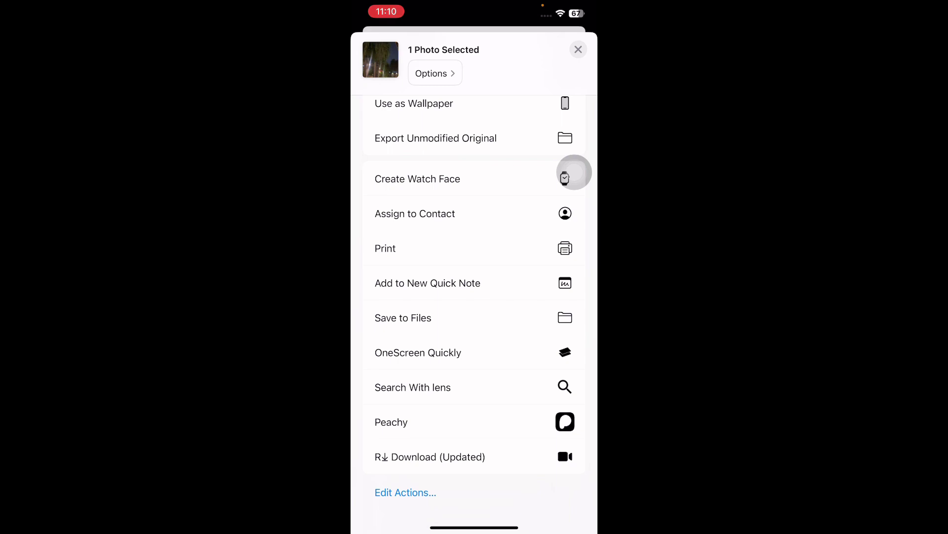
click(428, 283)
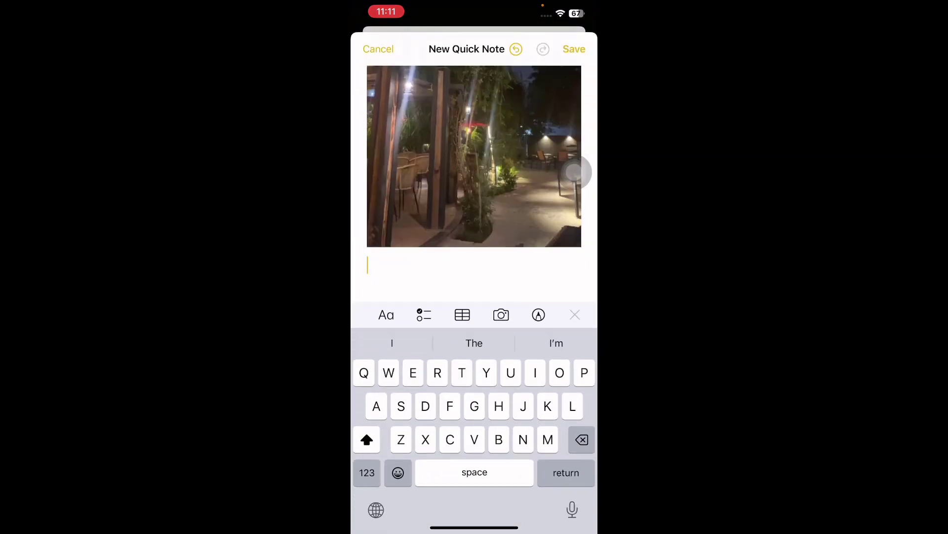
click(574, 49)
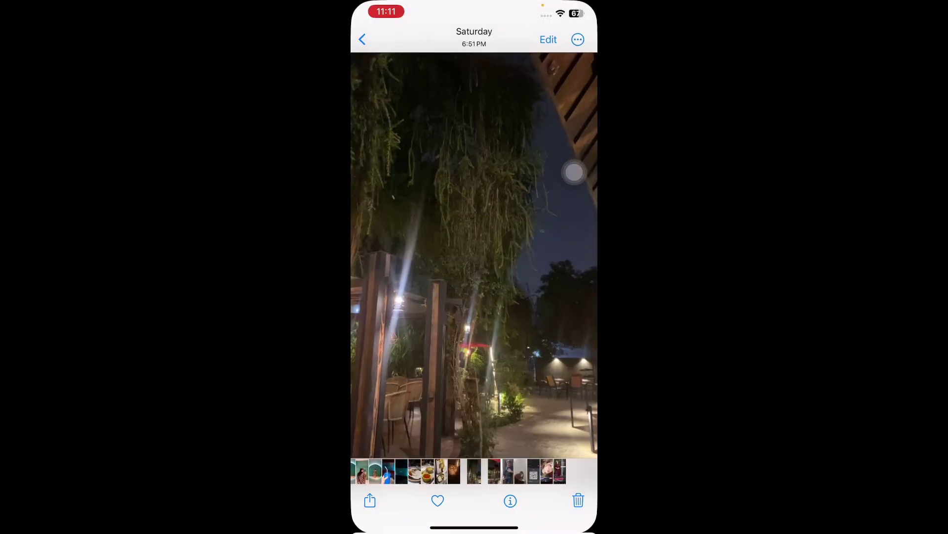
drag(474, 527, 475, 334)
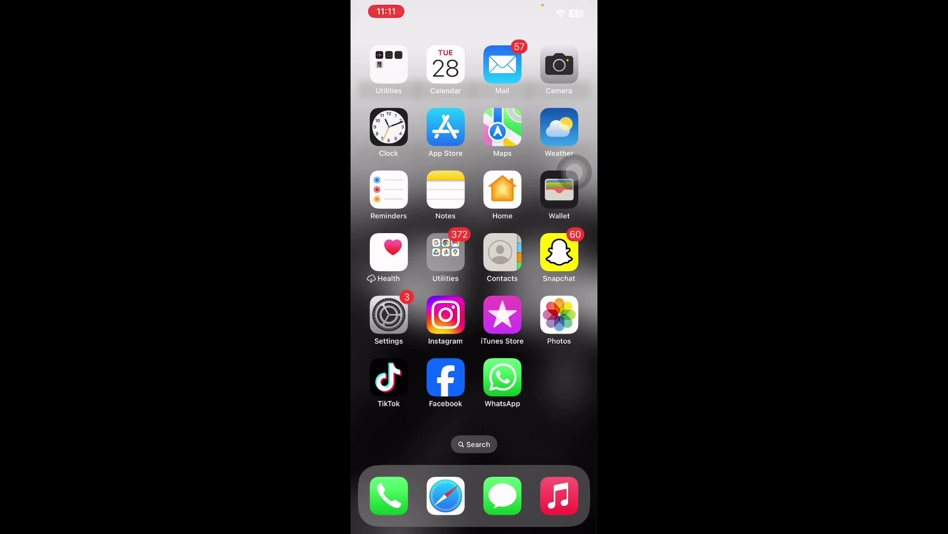
click(388, 315)
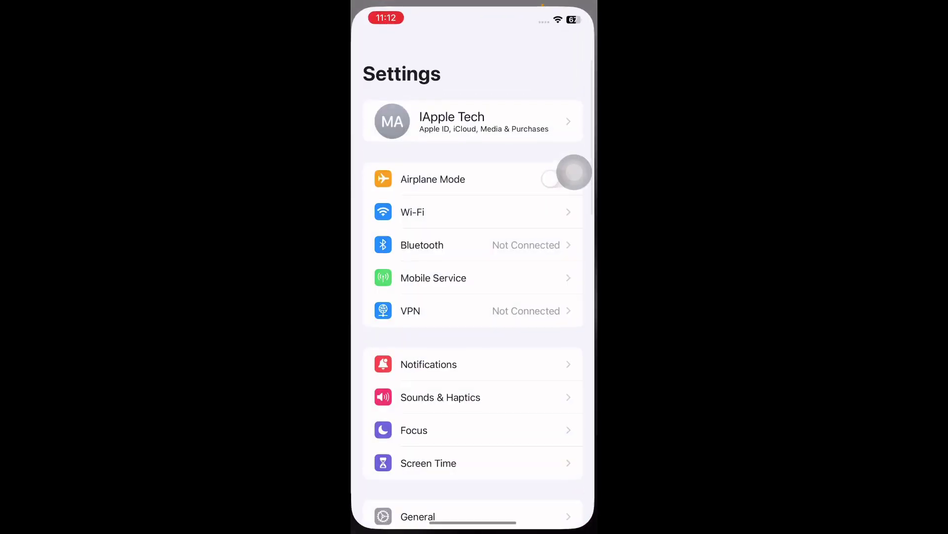
scroll(475, 296, down, 5)
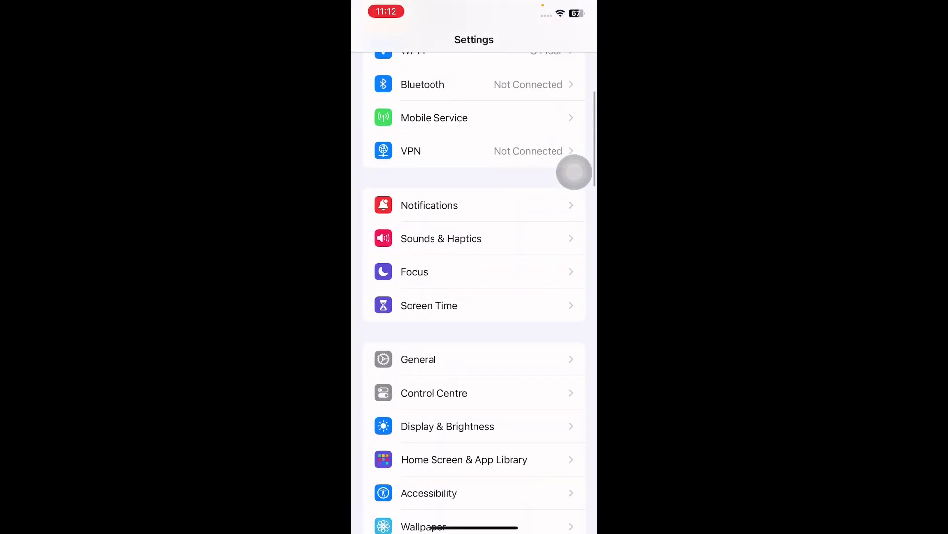
click(434, 392)
scroll(474, 296, down, 3)
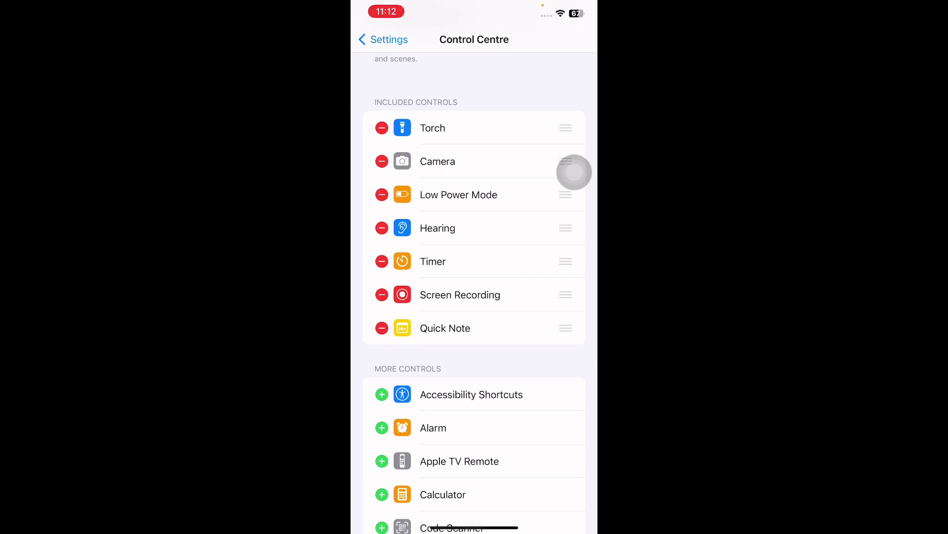
drag(475, 528, 475, 297)
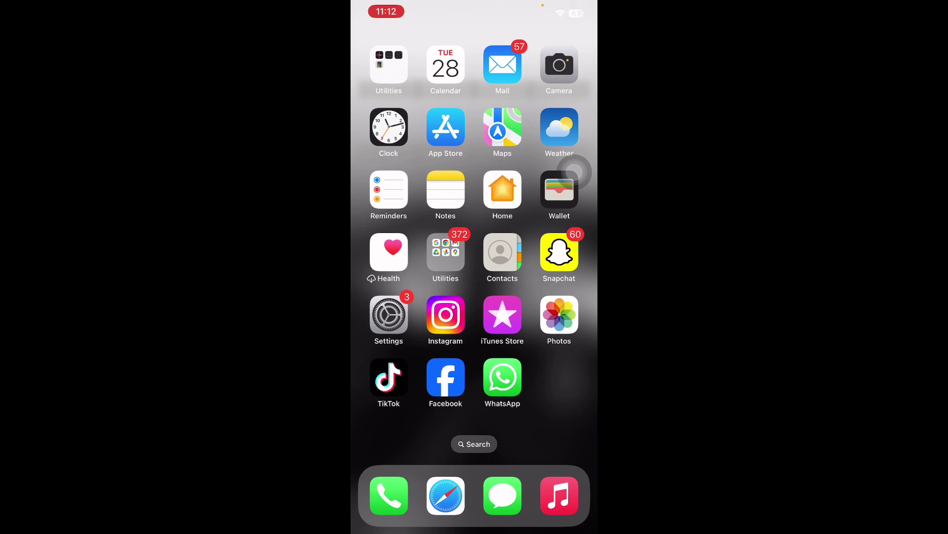
Step: Switch on 'Suggest App Link when Composing Quick Note' in Notes settings, then go home
click(389, 314)
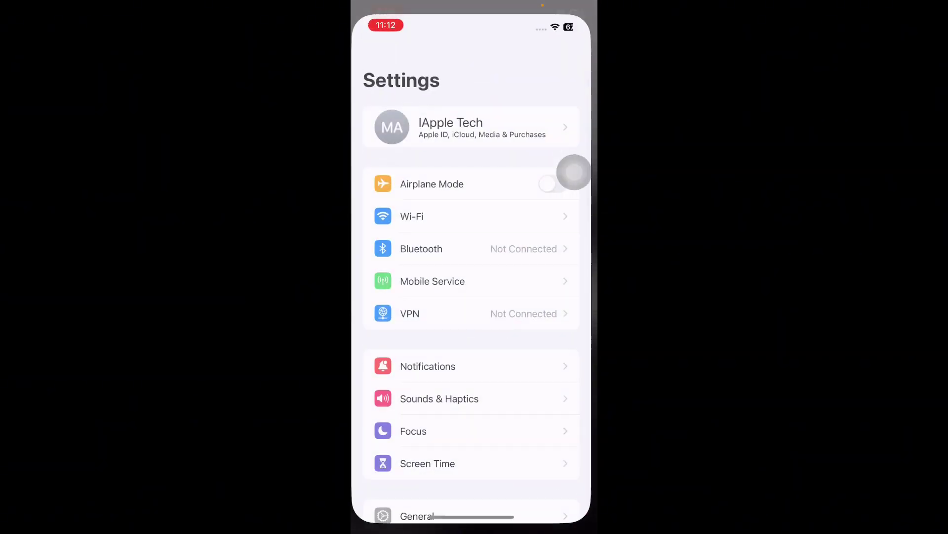
scroll(474, 296, down, 5)
scroll(474, 296, down, 5)
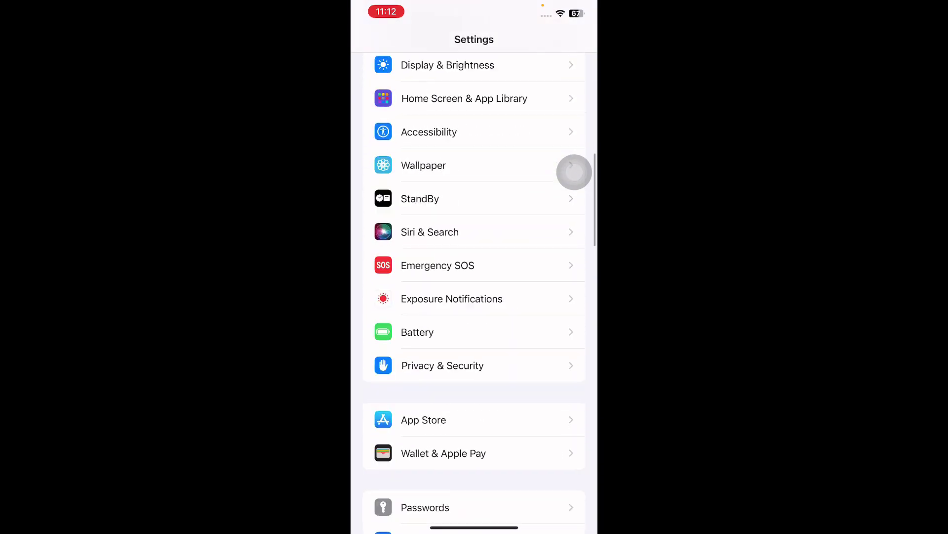
scroll(475, 297, down, 5)
scroll(474, 296, down, 5)
scroll(474, 296, up, 2)
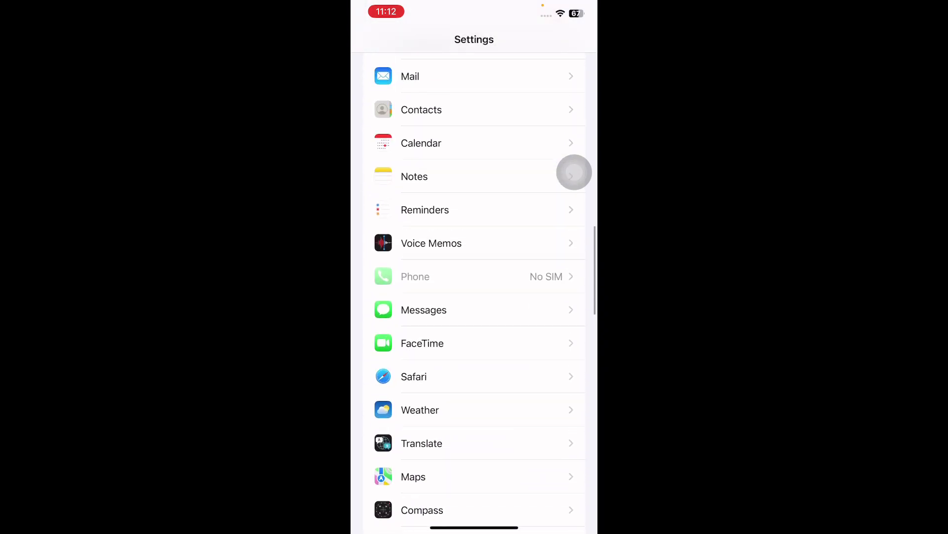
click(575, 172)
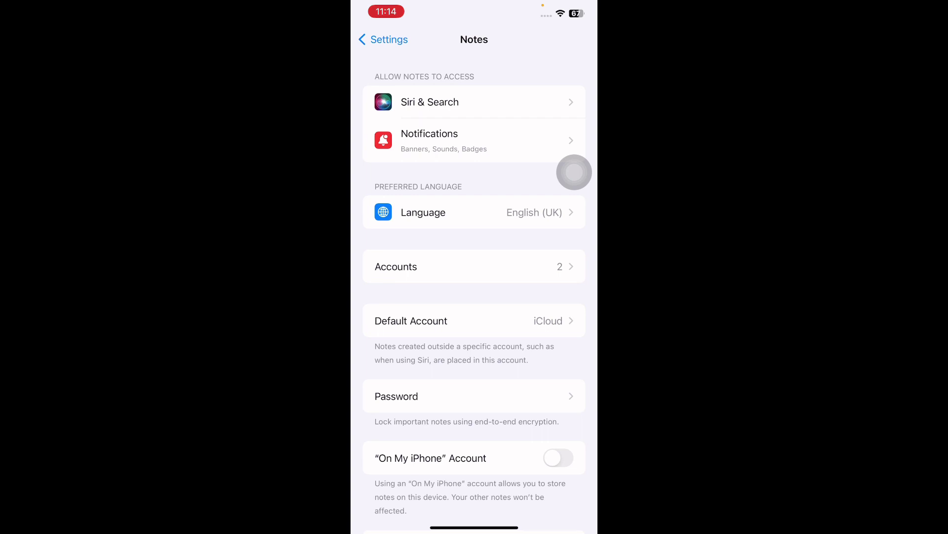
scroll(574, 172, down, 5)
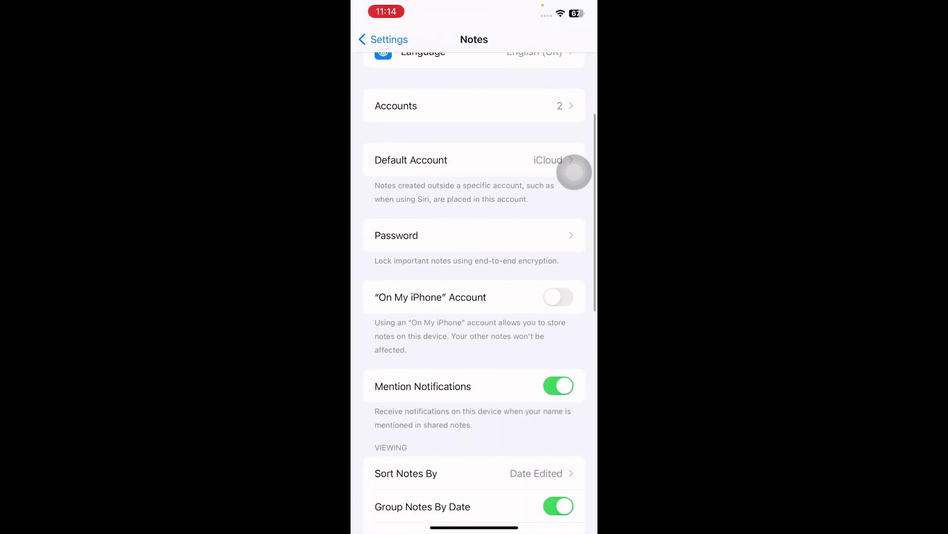
scroll(575, 172, down, 5)
scroll(575, 172, down, 3)
scroll(574, 172, down, 3)
scroll(574, 172, down, 3)
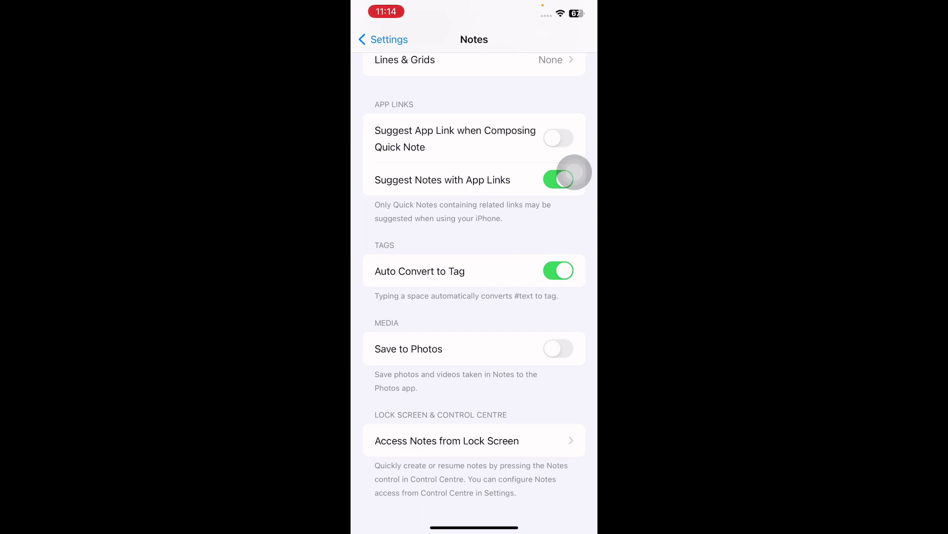
click(558, 138)
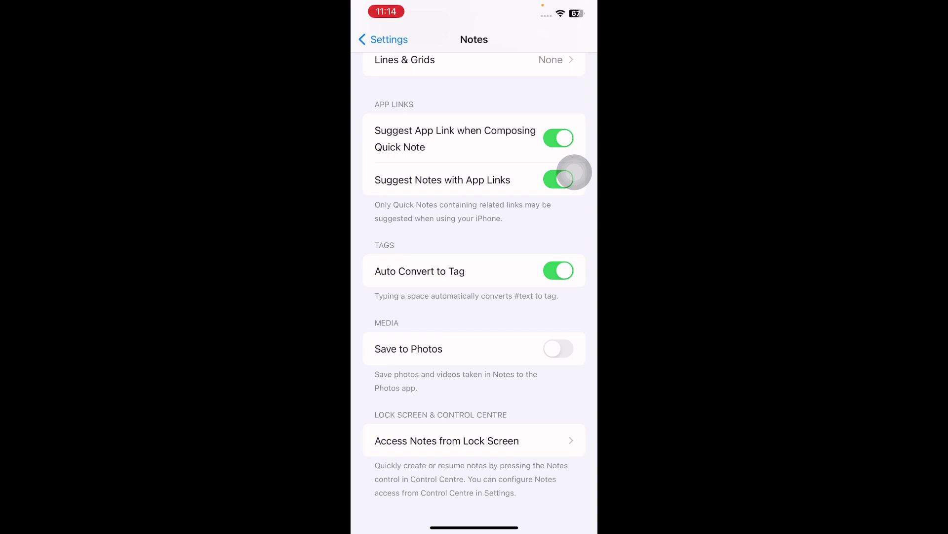
drag(474, 528, 474, 334)
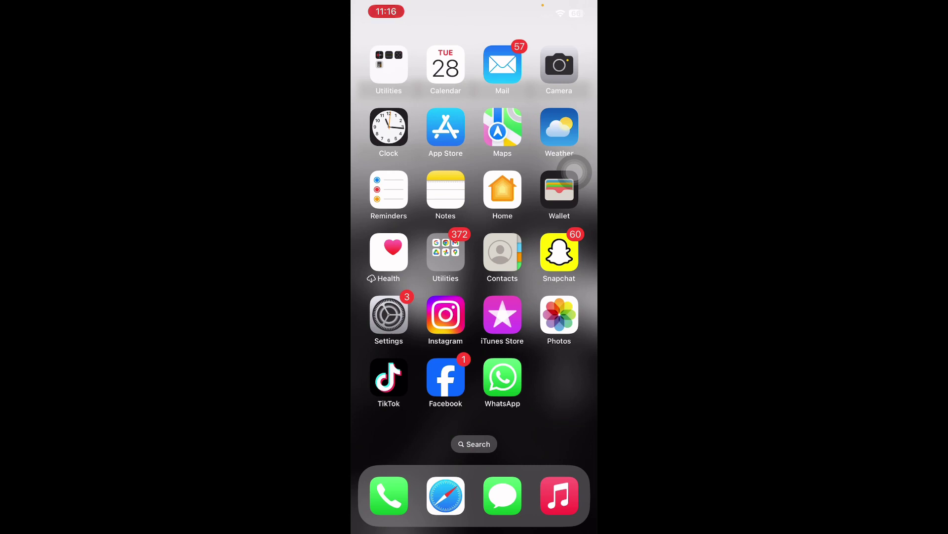
Step: Swipe the Notes card away in the App Switcher
drag(474, 527, 474, 334)
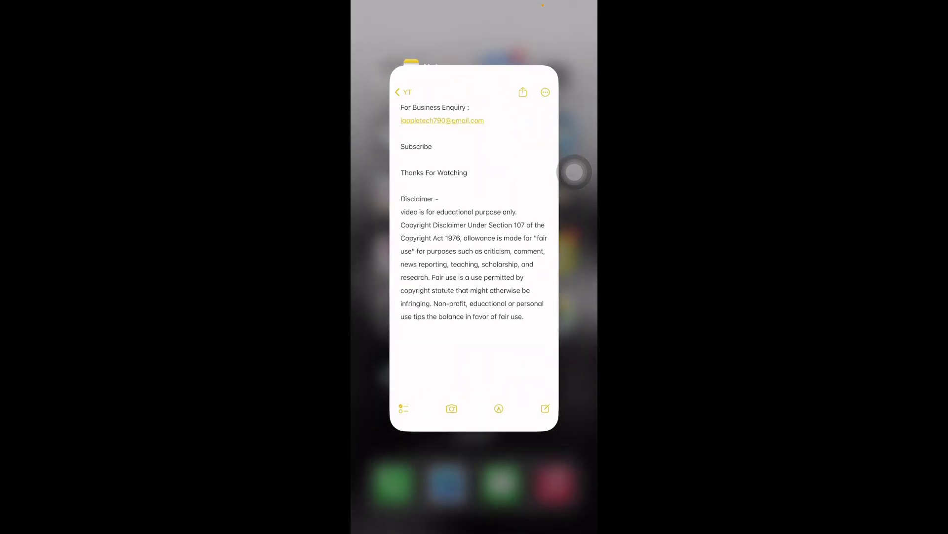
drag(474, 297, 474, 74)
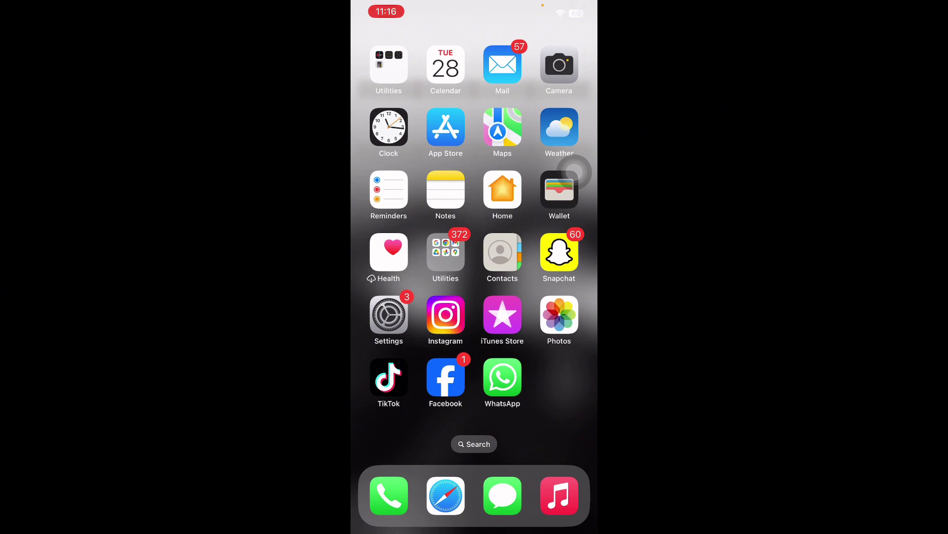
Step: View Notes' app size and Offload App option under General > iPhone Storage
click(388, 315)
scroll(474, 297, down, 3)
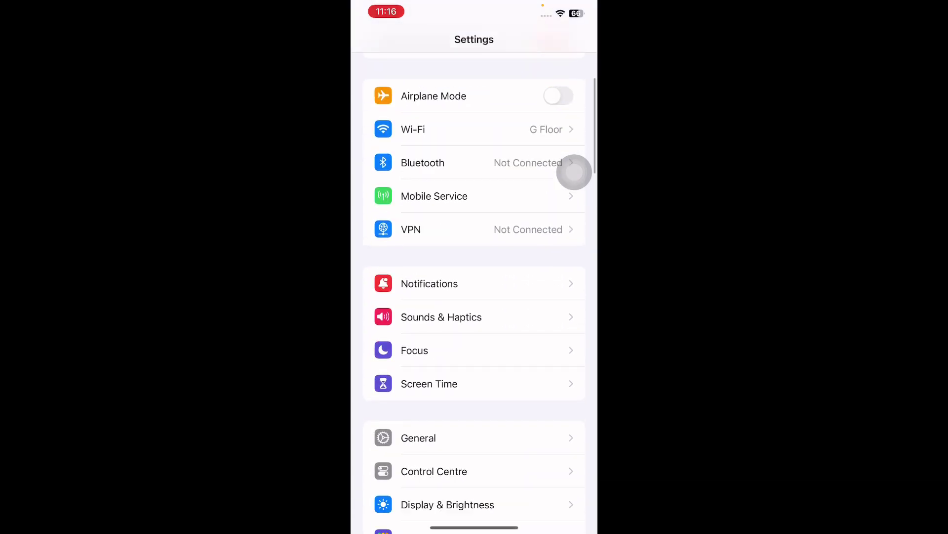
scroll(475, 296, down, 3)
click(418, 298)
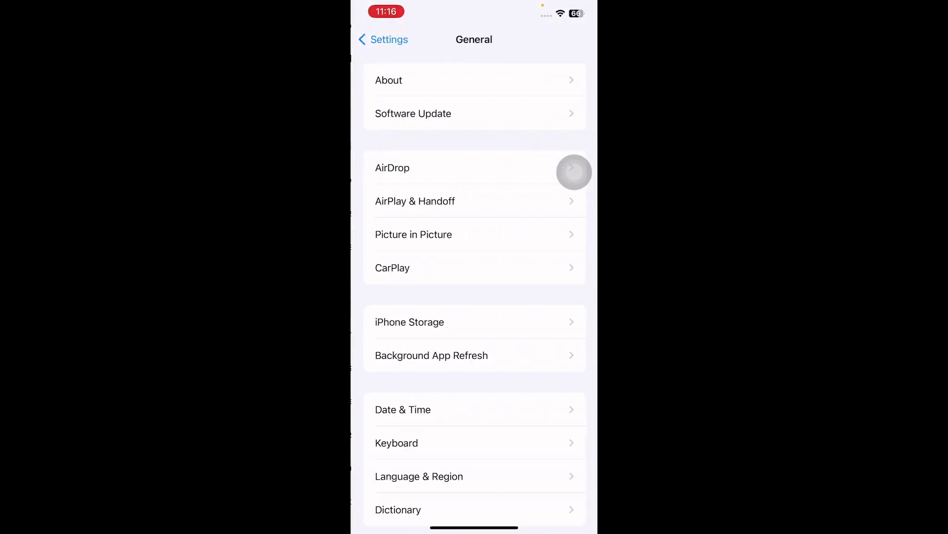
click(409, 322)
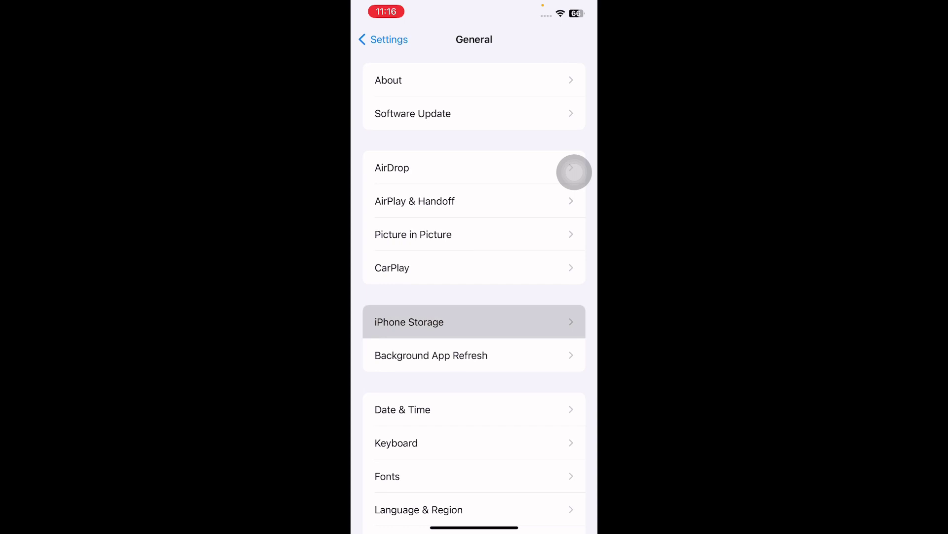
scroll(474, 297, down, 5)
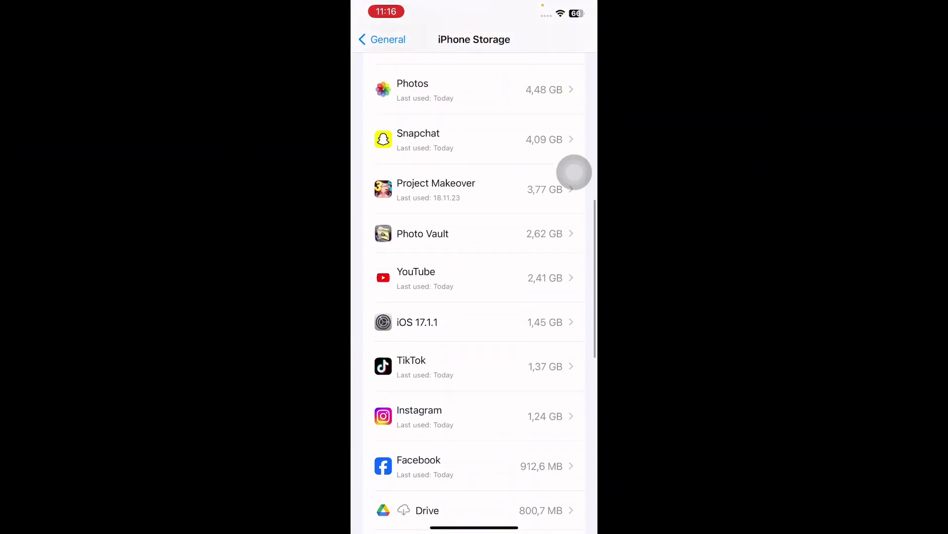
scroll(475, 297, down, 3)
scroll(474, 296, down, 5)
scroll(474, 297, down, 2)
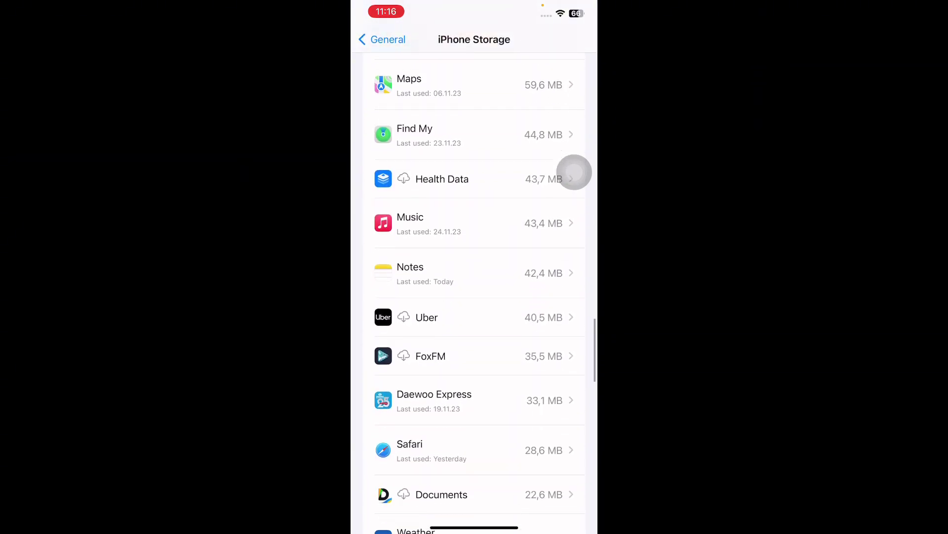
click(410, 267)
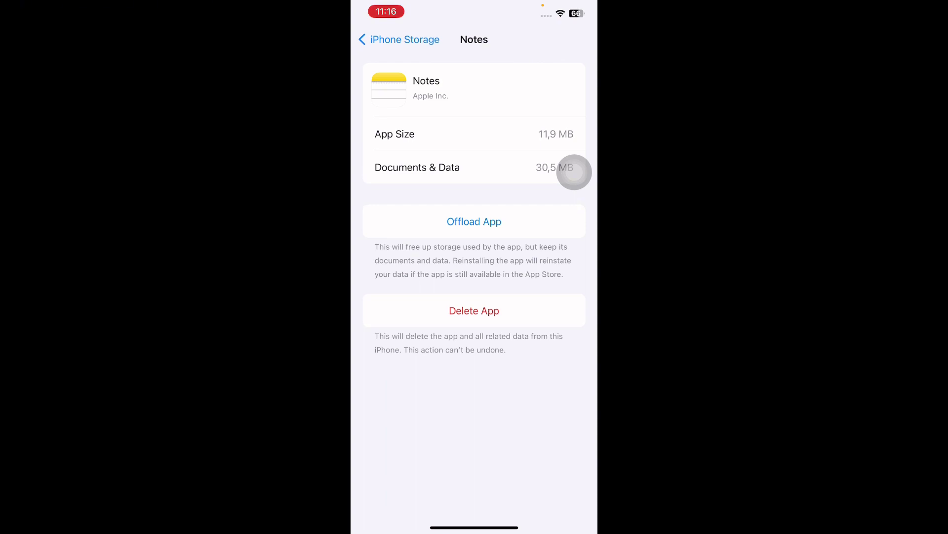
click(574, 172)
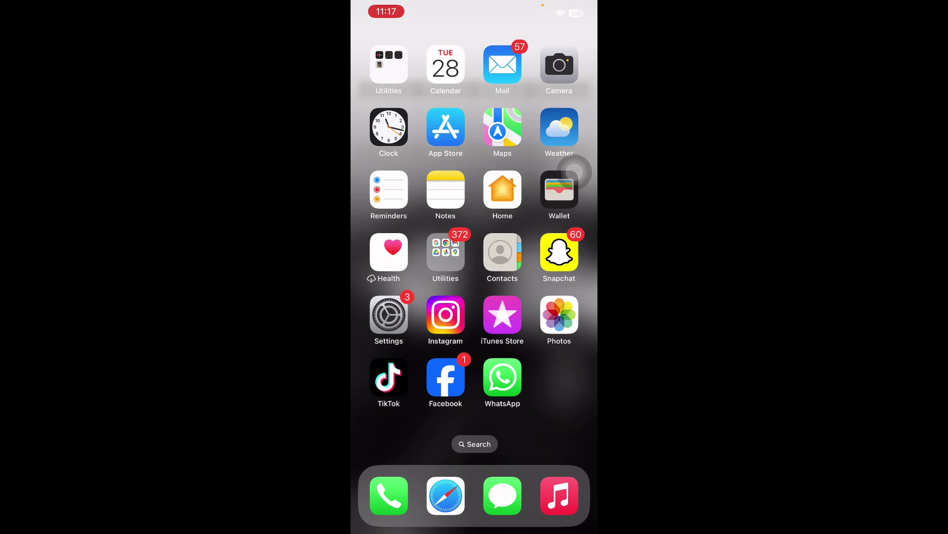
key(XF86AudioRaiseVolume)
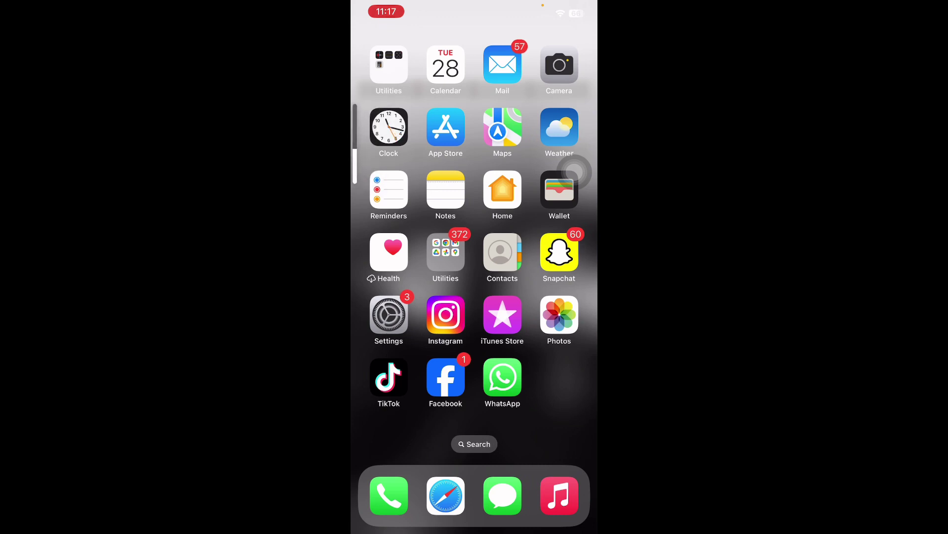
key(XF86PowerOff)
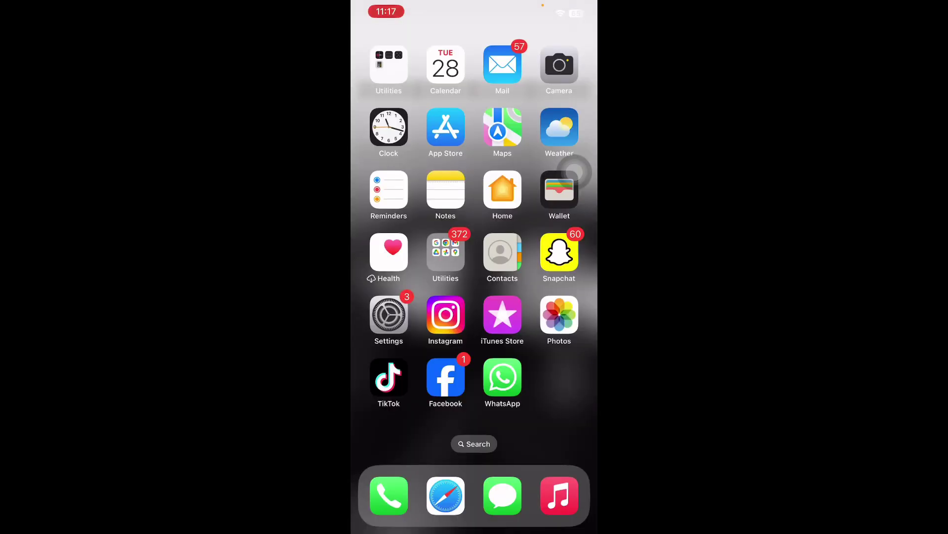
Step: Check General > Software Update, where iOS 17.1.1 needs more storage to install
click(388, 315)
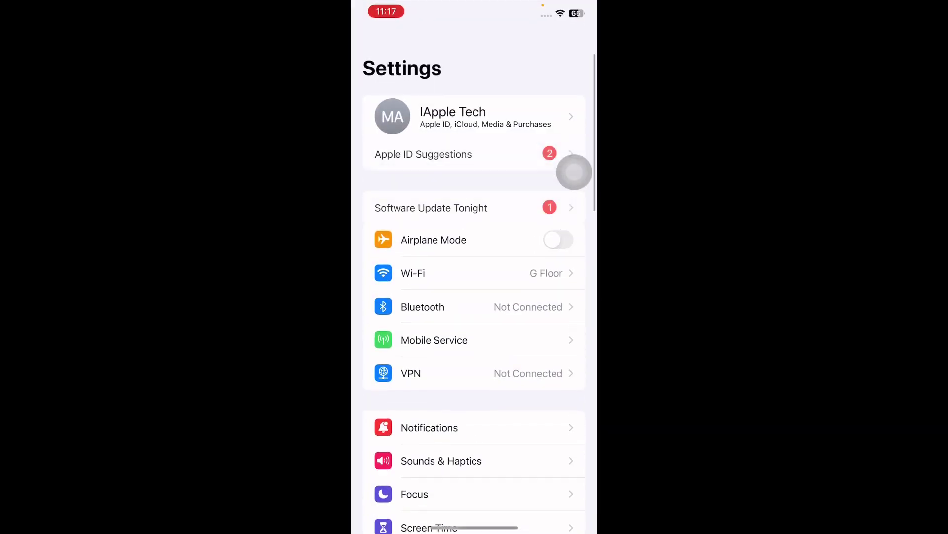
scroll(475, 296, down, 5)
click(445, 273)
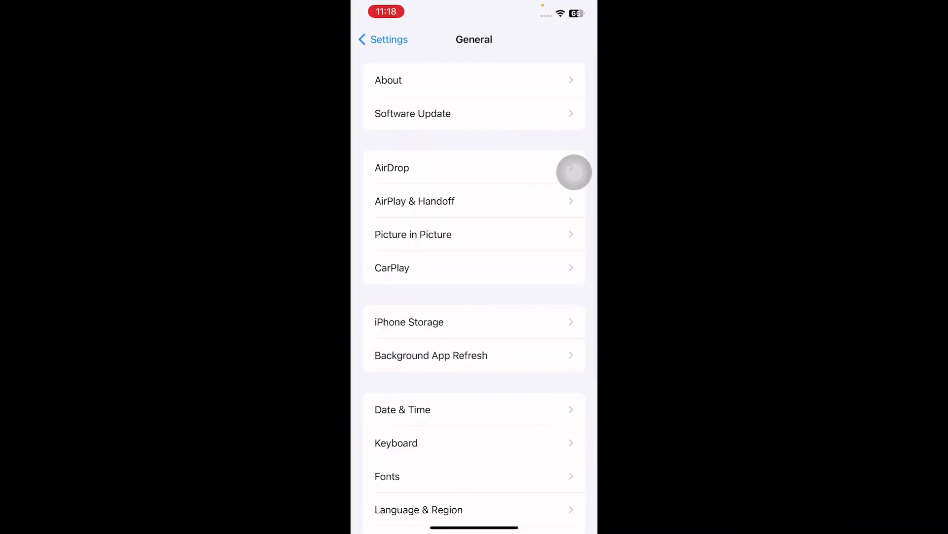
click(413, 113)
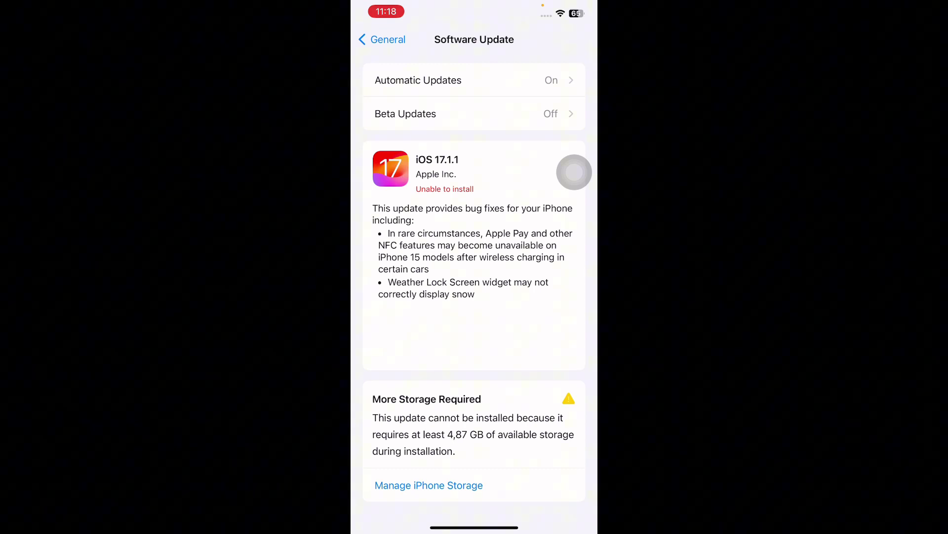
drag(474, 527, 475, 297)
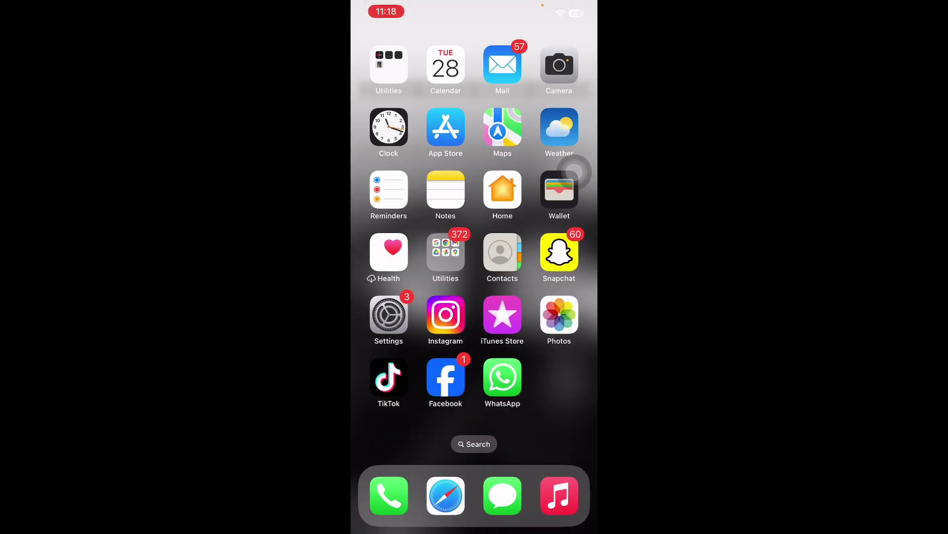